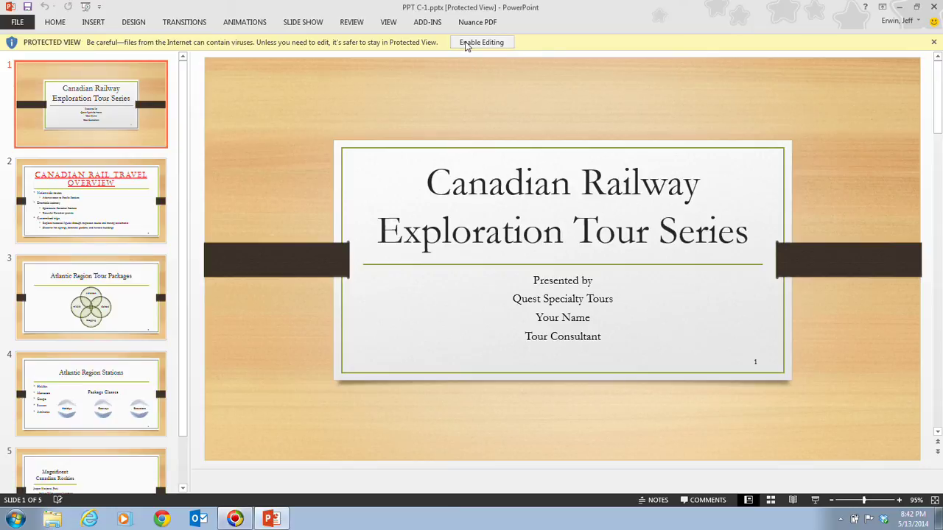
# Step: Enable editing and save the presentation to the Desktop as PPT C-QST.pptx
pyautogui.click(475, 42)
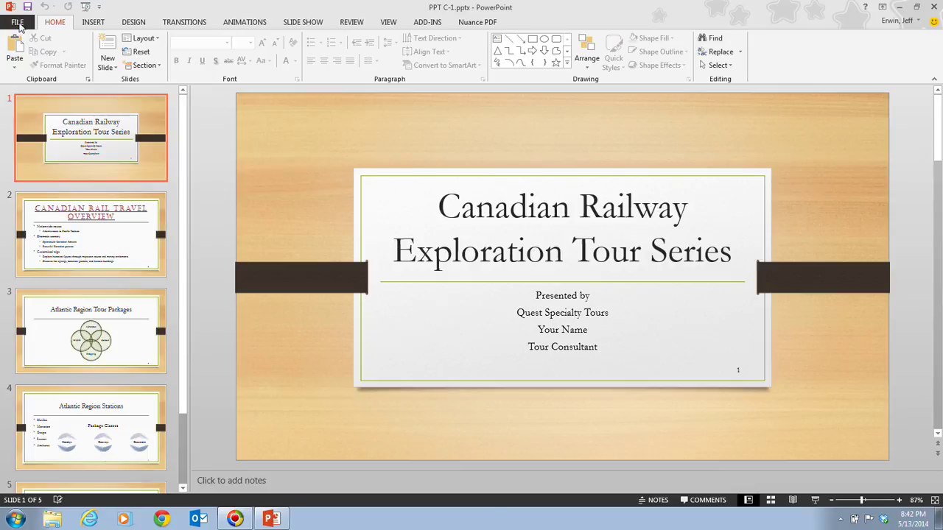
pyautogui.click(18, 23)
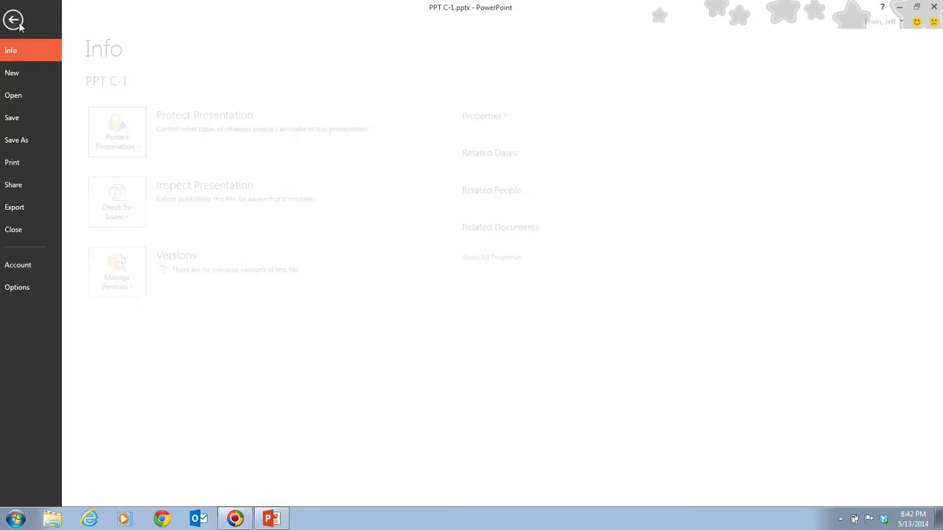
pyautogui.click(46, 140)
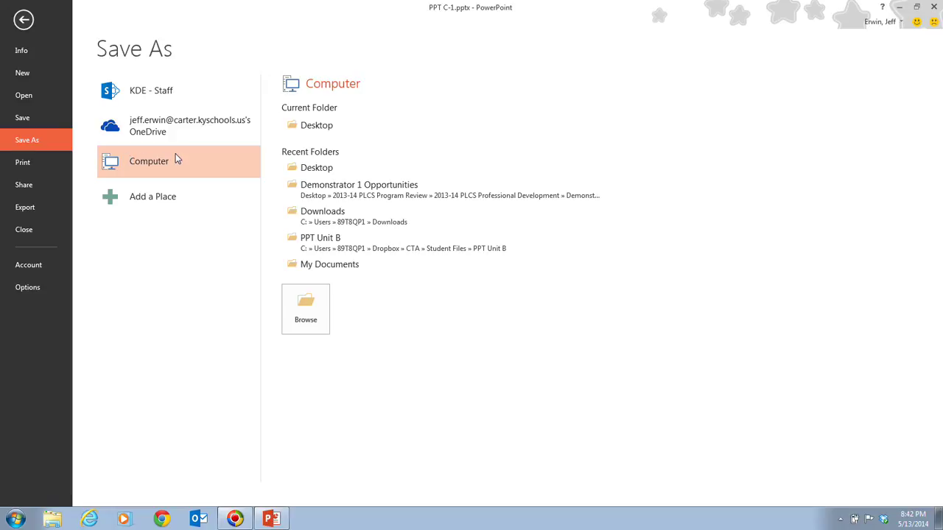
pyautogui.click(300, 324)
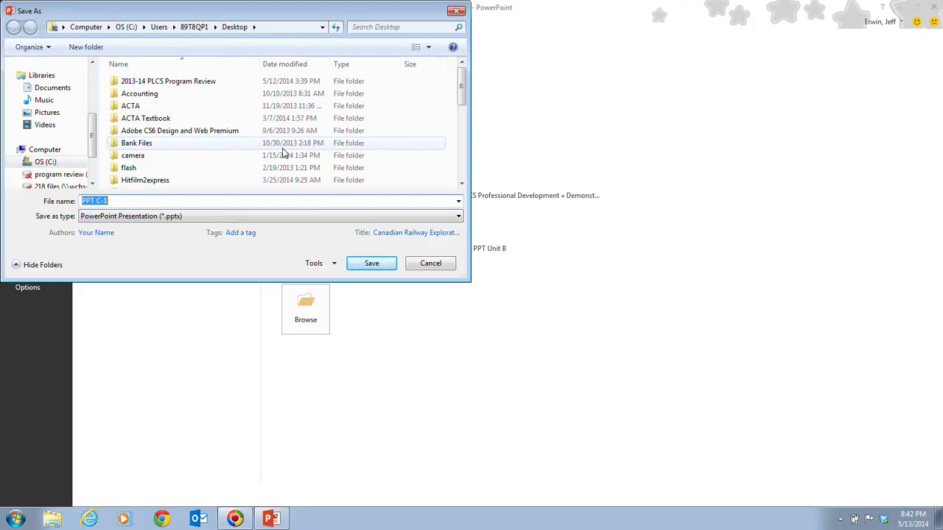
pyautogui.write('P')
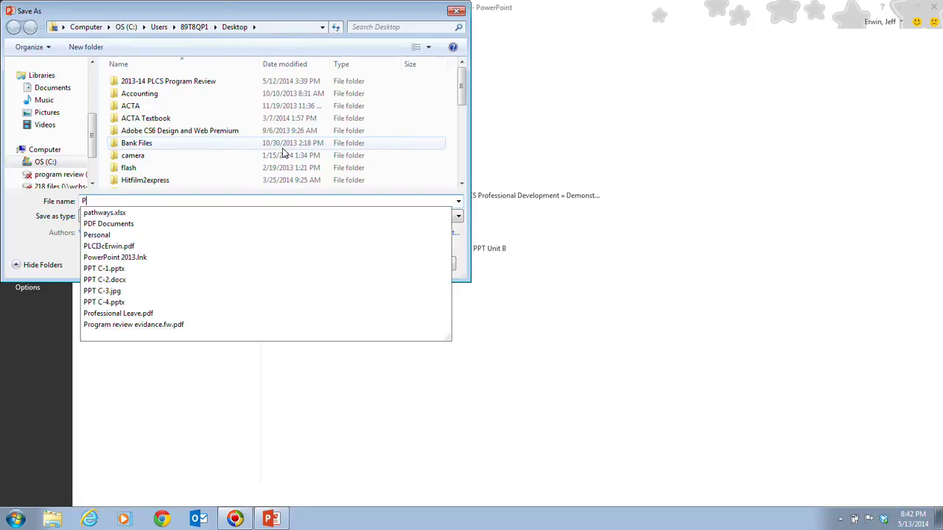
pyautogui.write('PT')
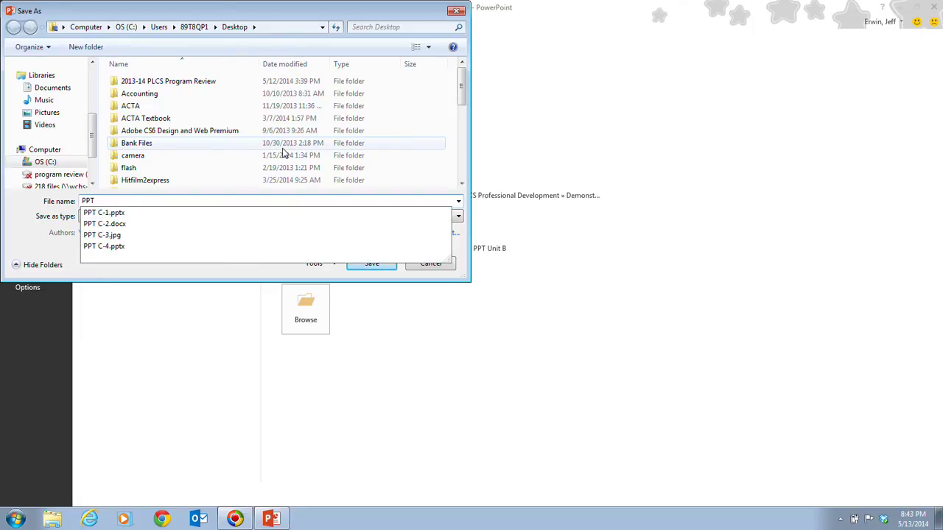
pyautogui.write(' C-QST')
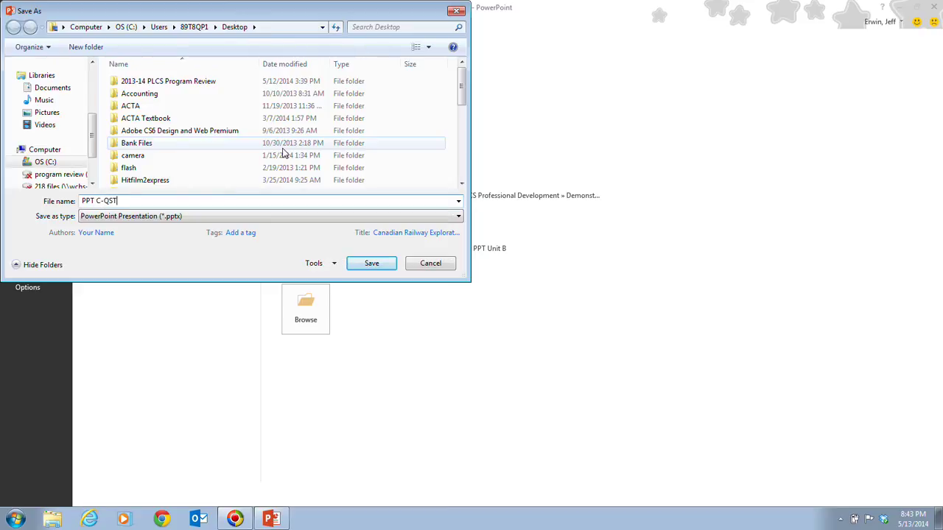
pyautogui.click(373, 268)
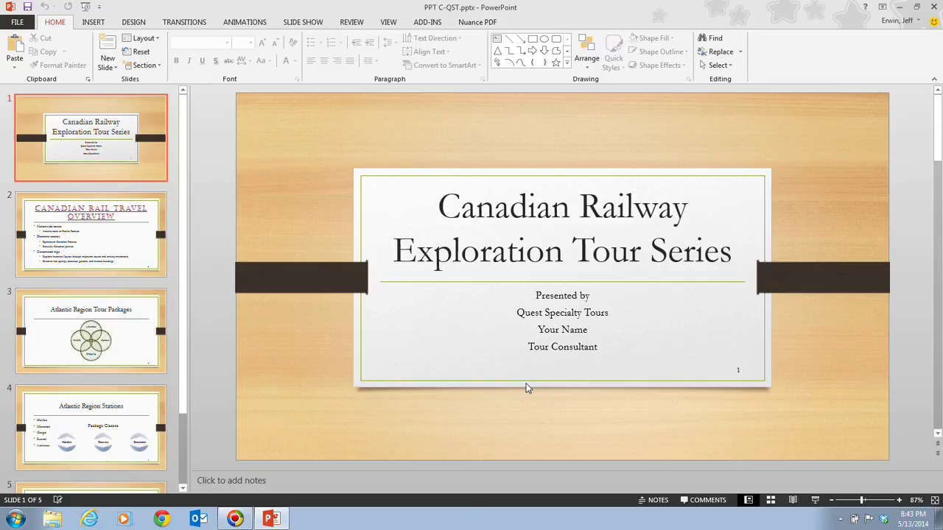
# Step: Switch to Outline View and select slide 4, Atlantic Region Stations
pyautogui.click(389, 23)
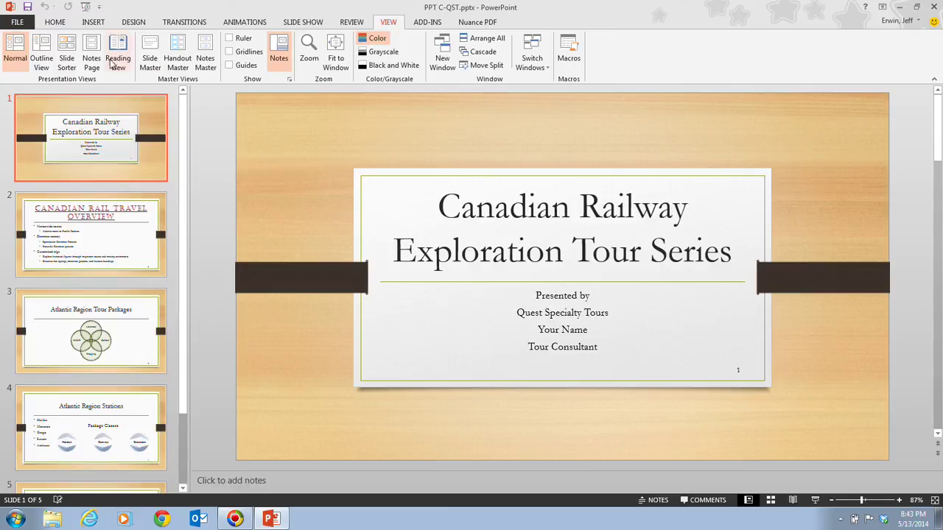
pyautogui.click(37, 63)
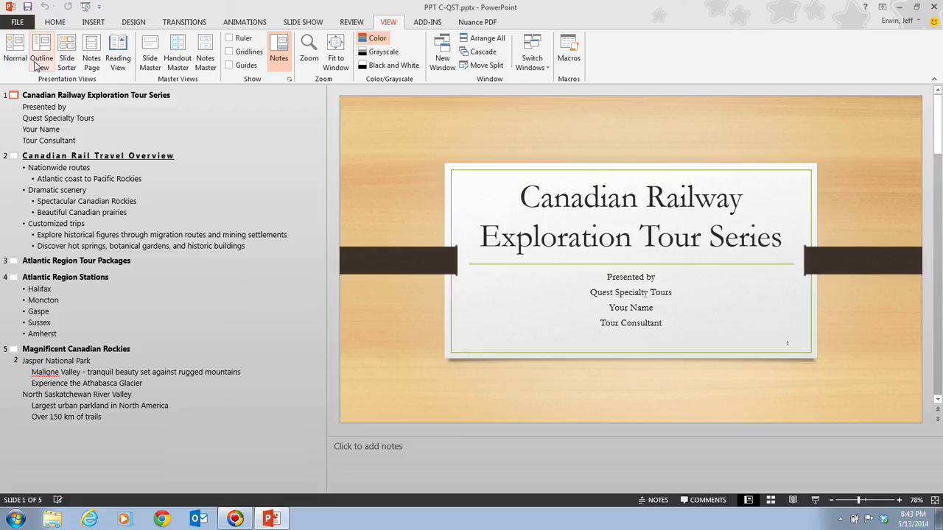
pyautogui.click(37, 67)
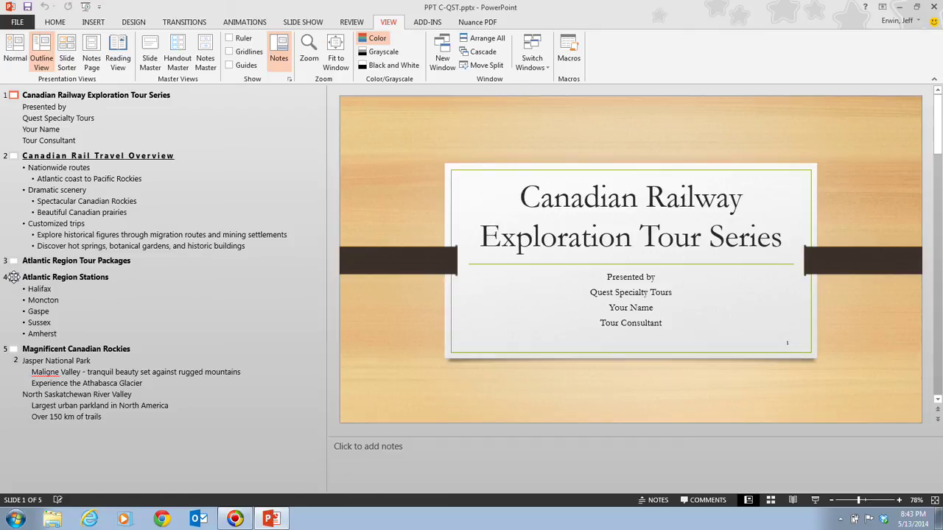
pyautogui.click(13, 277)
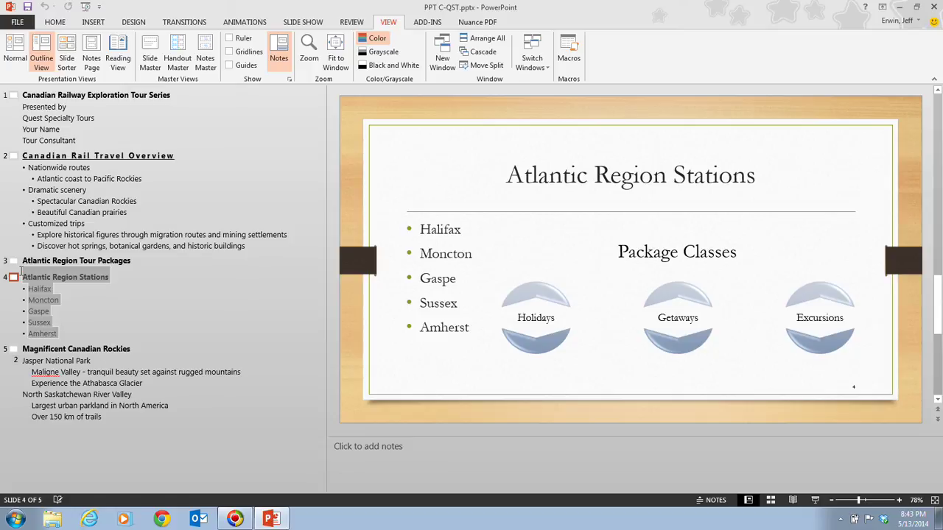
# Step: Go to the HOME tab to reach the New Slide Slides from Outline command
pyautogui.click(55, 23)
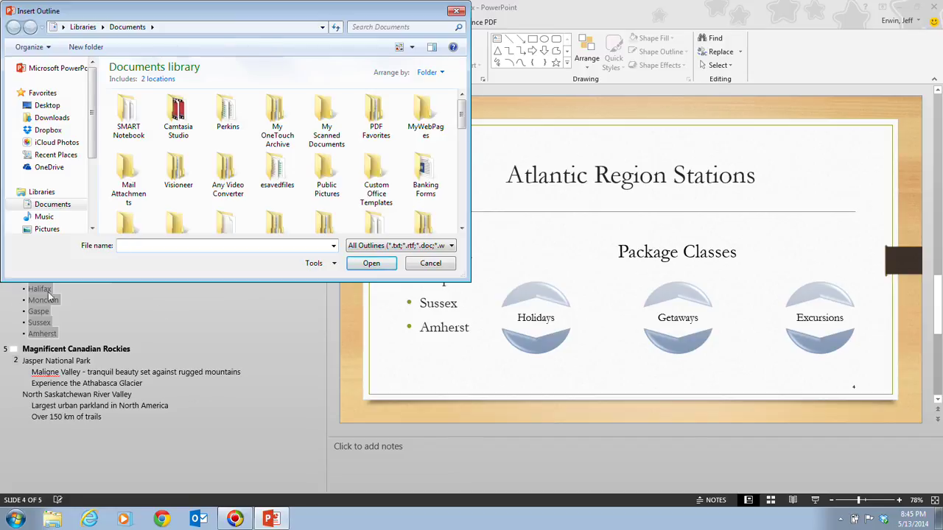
# Step: Insert slides from the Desktop Word outline PPT C-2 after slide 4
pyautogui.click(62, 110)
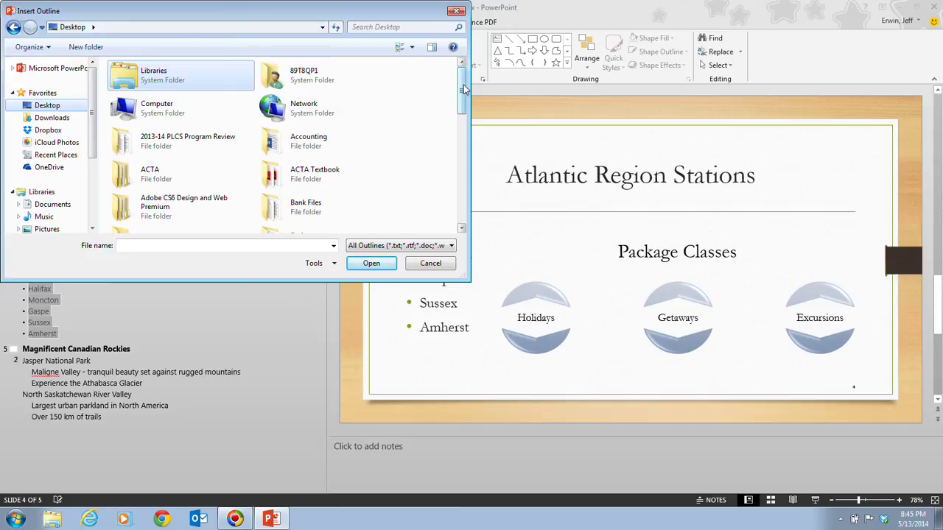
pyautogui.moveTo(464, 89); pyautogui.dragTo(454, 190)
pyautogui.click(192, 170)
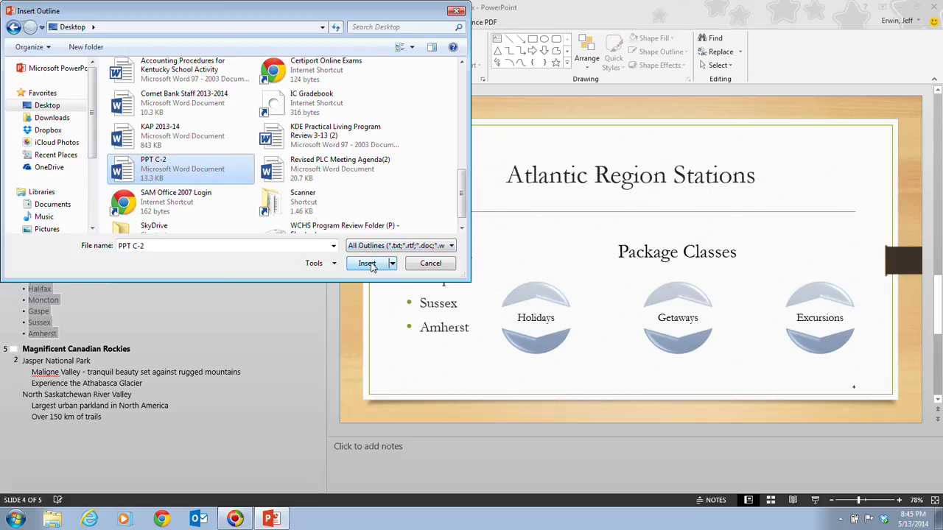
pyautogui.click(369, 263)
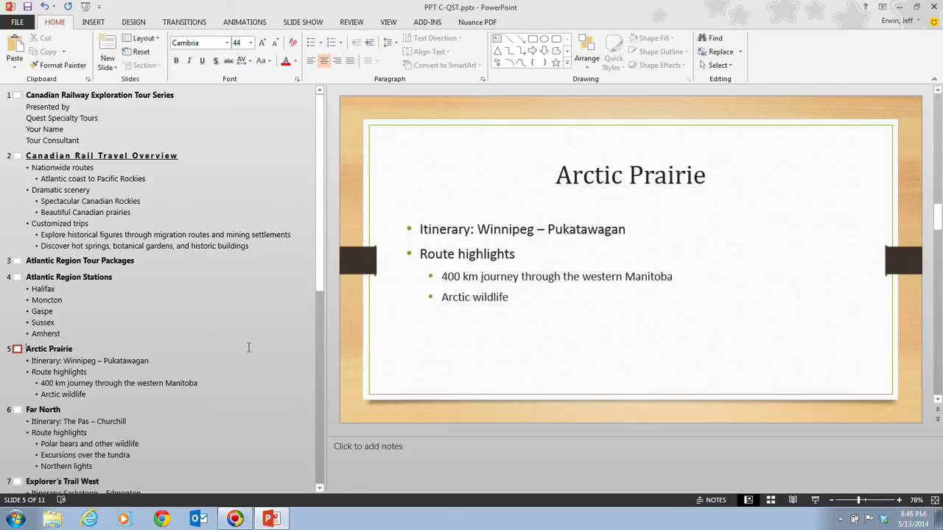
pyautogui.click(320, 488)
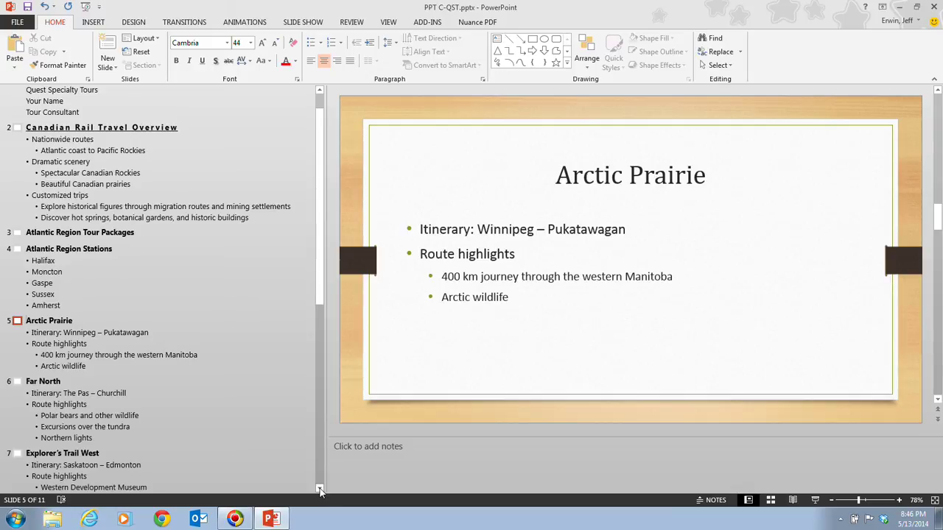
pyautogui.moveTo(320, 489); pyautogui.dragTo(320, 493)
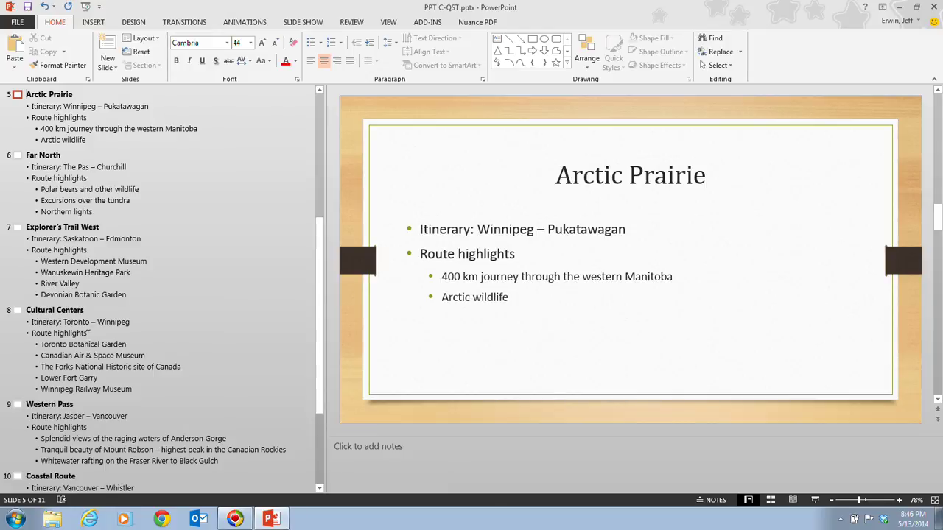
pyautogui.click(319, 489)
pyautogui.scroll(-4, 320, 490)
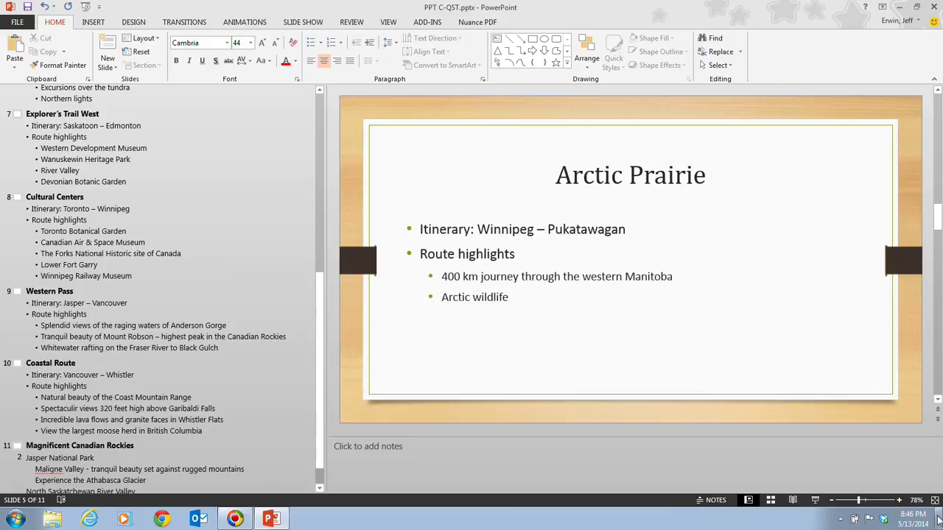
# Step: Minimize PowerPoint and open the PPT C-2 Word document from the desktop
pyautogui.click(901, 7)
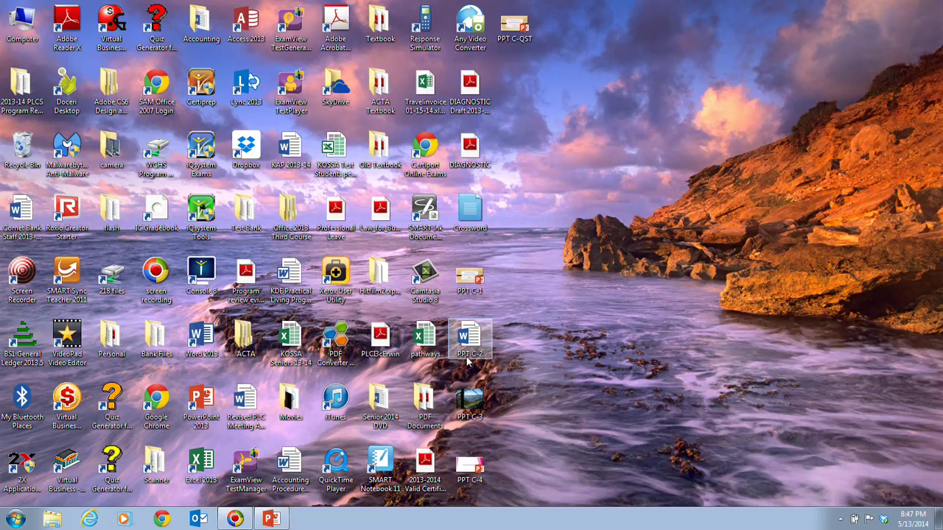
pyautogui.click(475, 336)
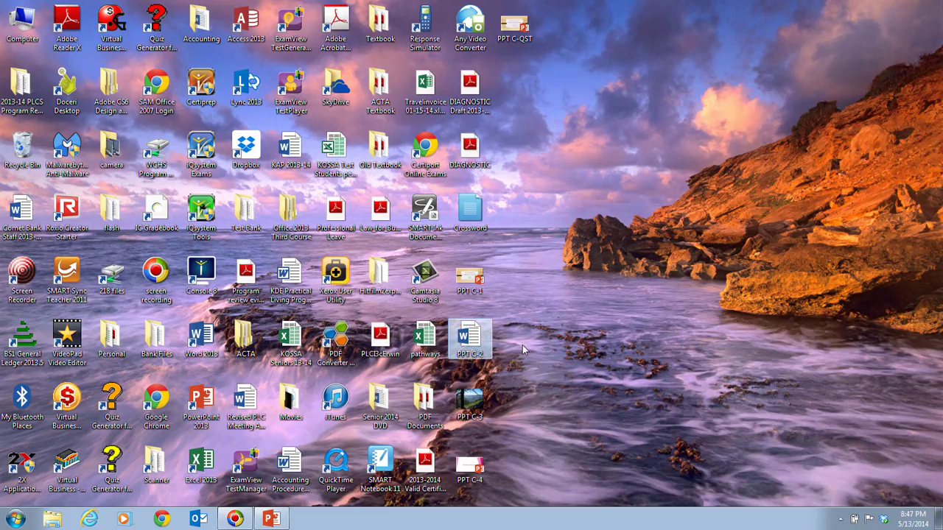
pyautogui.doubleClick(488, 328)
# Step: Enable editing on the PPT C-2 outline, look through it, then close Word
pyautogui.press('Return')
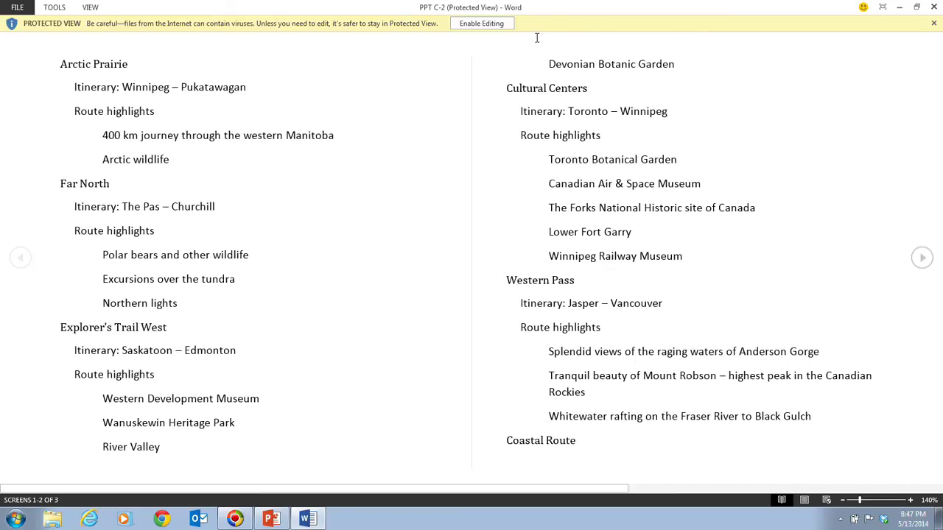
pyautogui.click(506, 23)
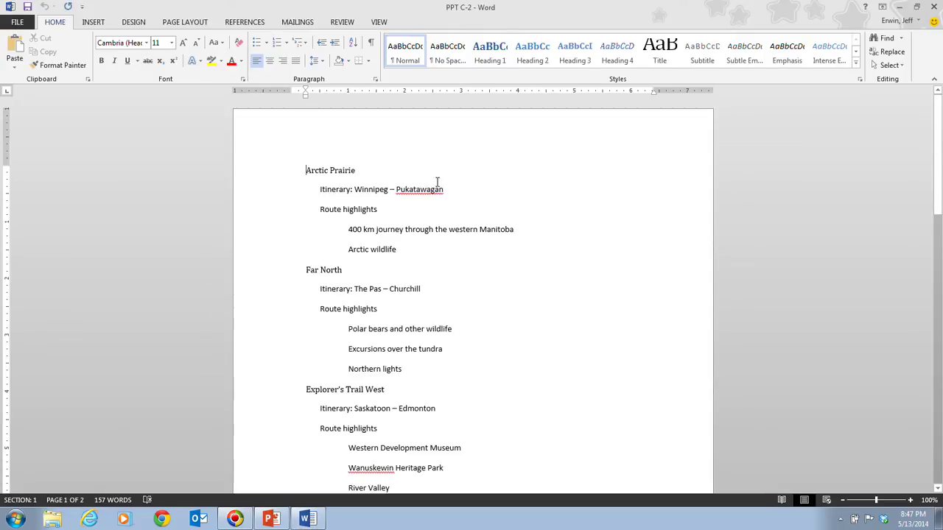
pyautogui.scroll(-2, 471, 196)
pyautogui.scroll(-4, 472, 197)
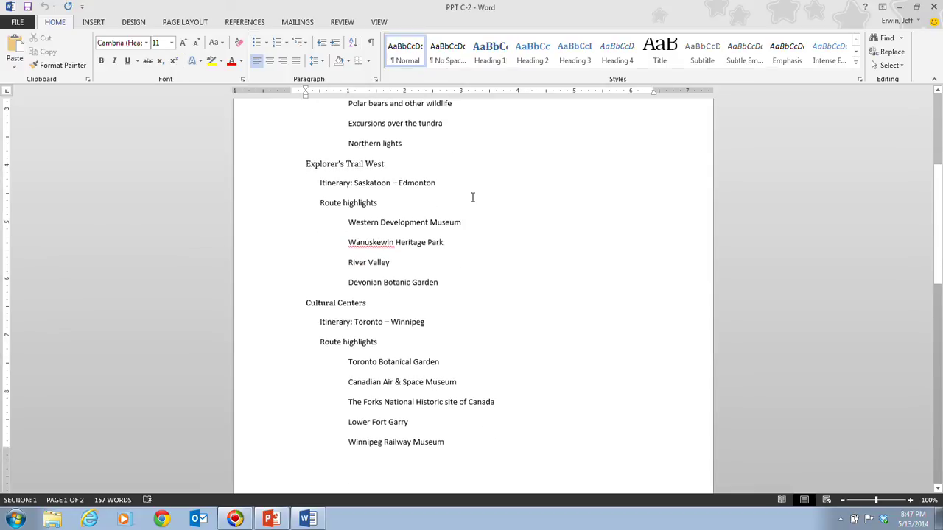
pyautogui.scroll(1, 472, 196)
pyautogui.scroll(4, 472, 197)
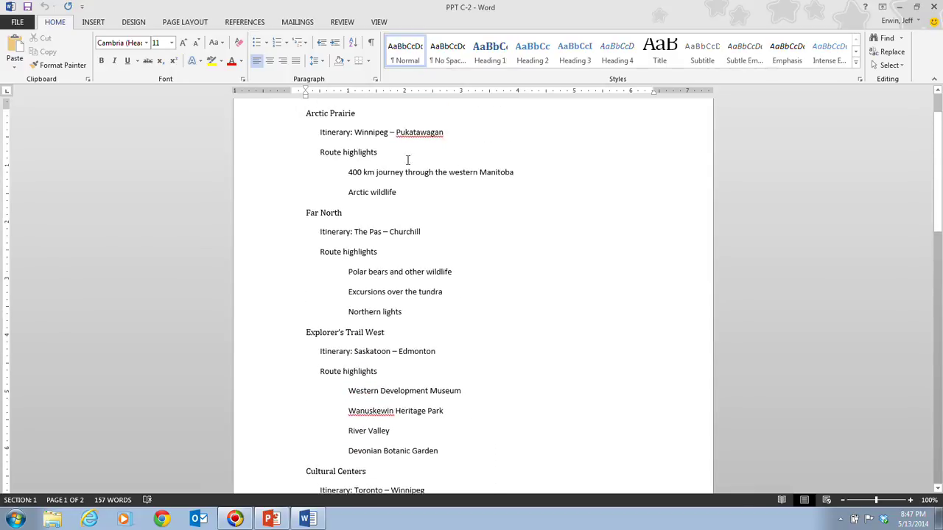
pyautogui.scroll(-1, 422, 197)
pyautogui.scroll(-7, 412, 283)
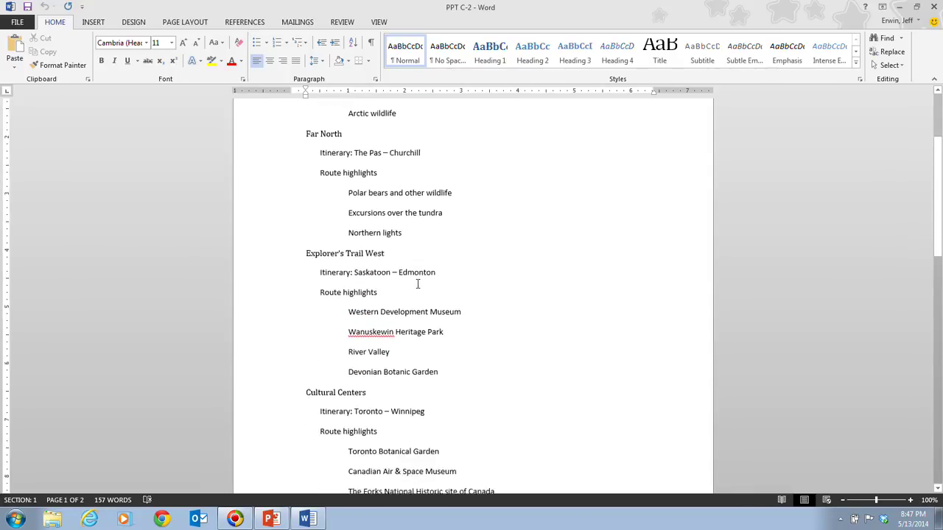
pyautogui.scroll(-8, 418, 283)
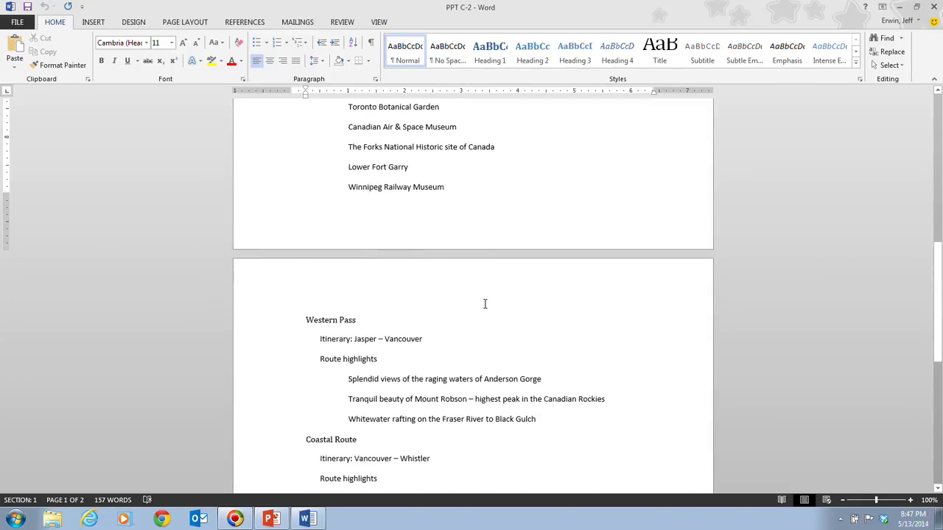
pyautogui.scroll(-1, 476, 322)
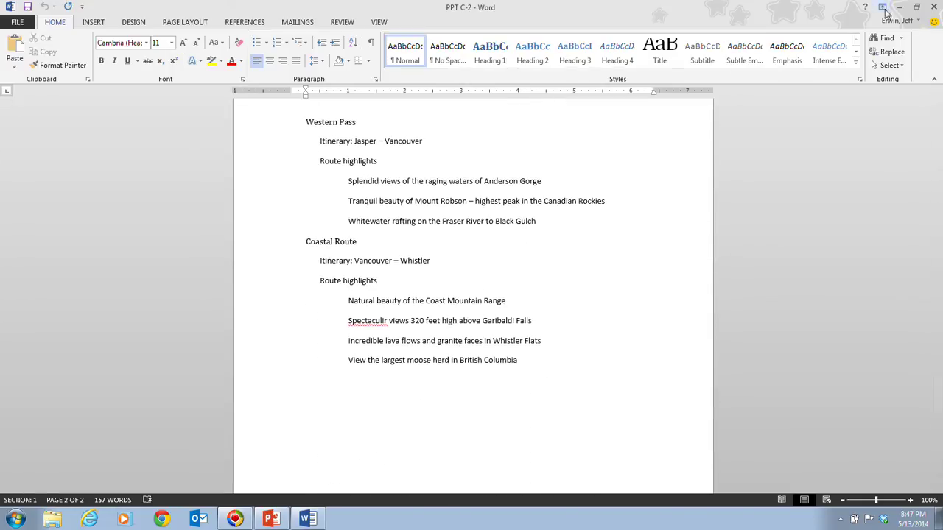
pyautogui.click(937, 7)
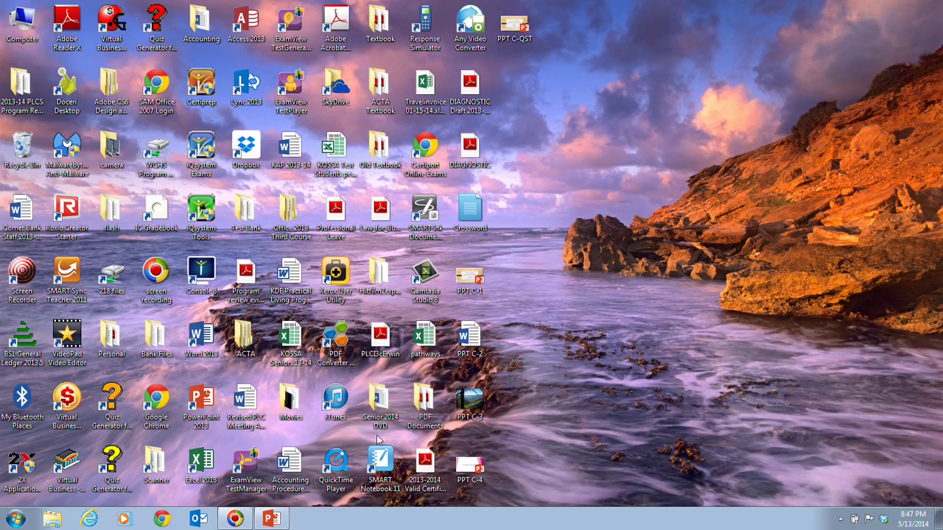
# Step: Return to PowerPoint and select slide 5, Arctic Prairie, in the Outline pane
pyautogui.click(271, 519)
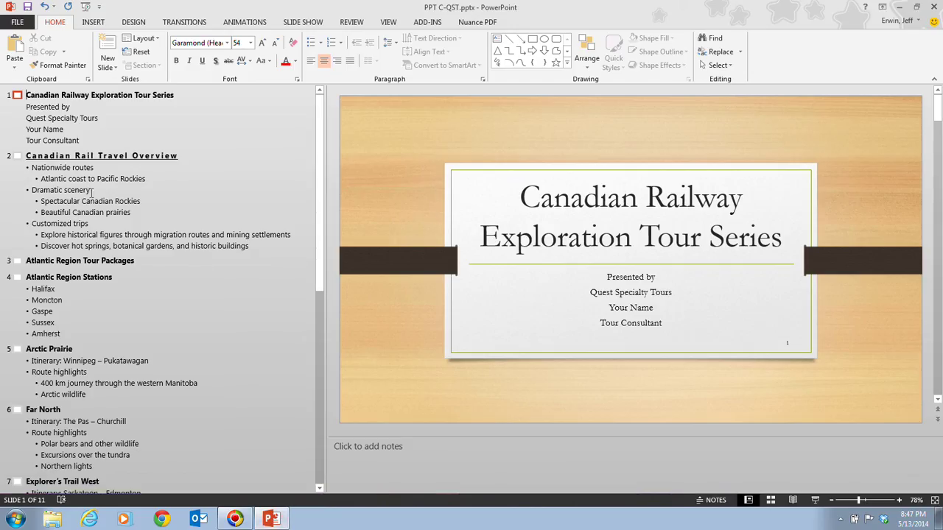
pyautogui.scroll(-2, 162, 363)
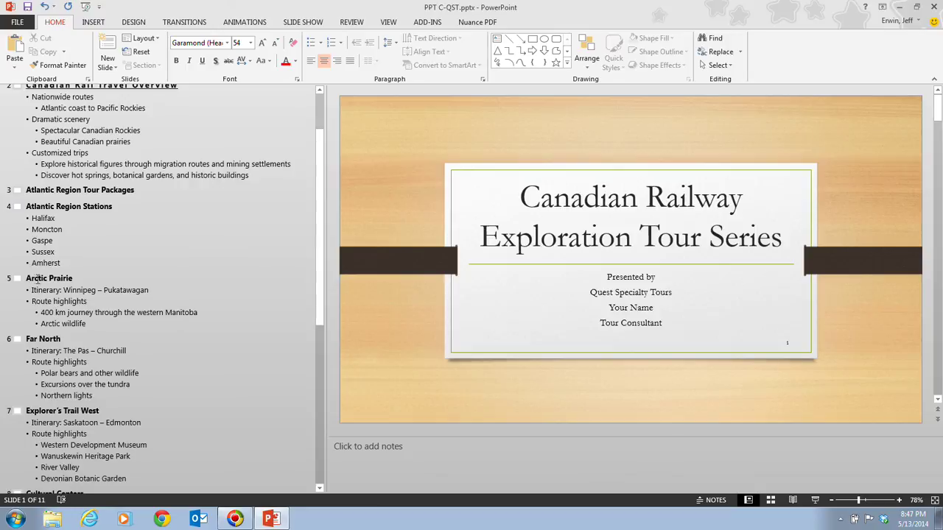
pyautogui.click(17, 279)
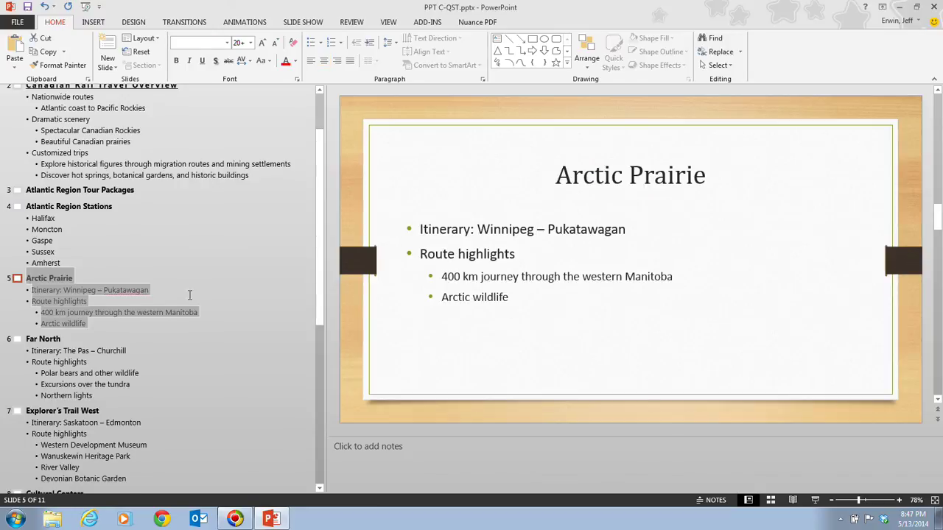
pyautogui.scroll(-2, 189, 295)
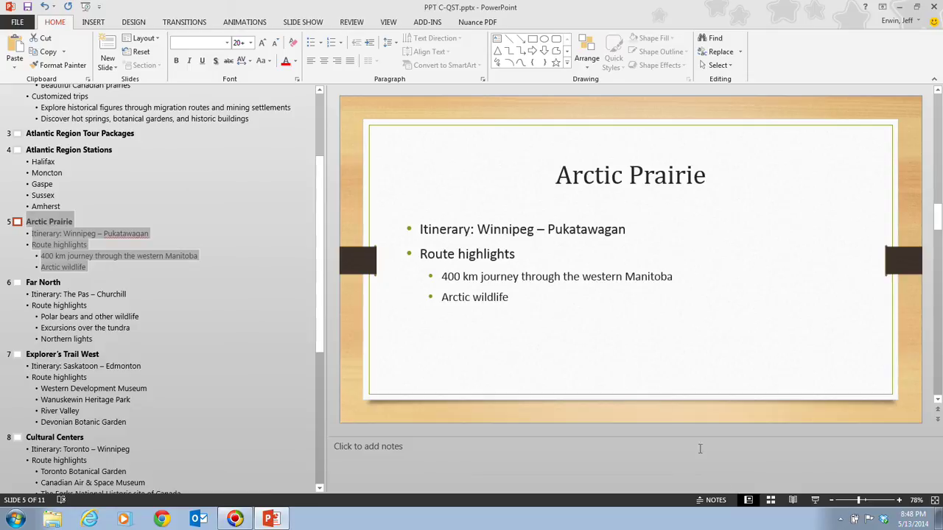
# Step: Switch to Normal view and select both the Arctic Prairie and Far North thumbnails
pyautogui.click(748, 501)
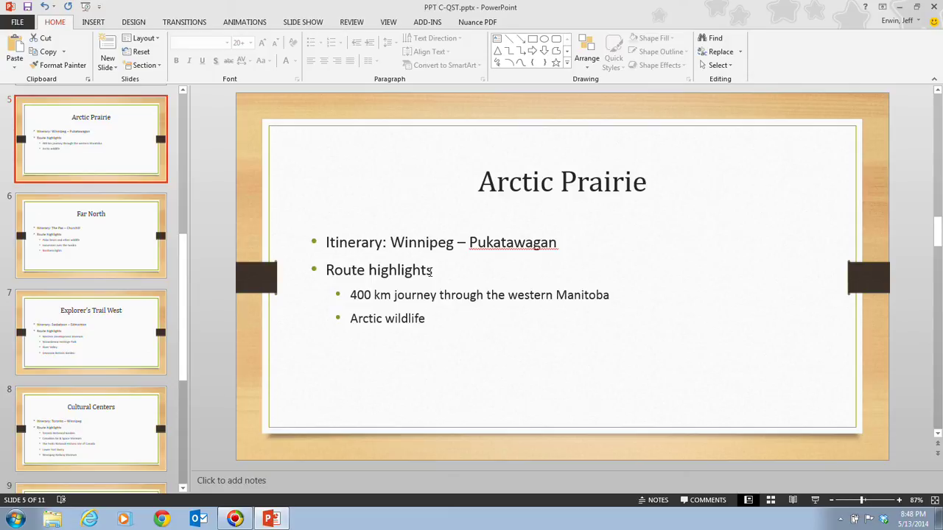
pyautogui.keyDown('ctrl'); pyautogui.click(80, 236); pyautogui.keyUp('ctrl')
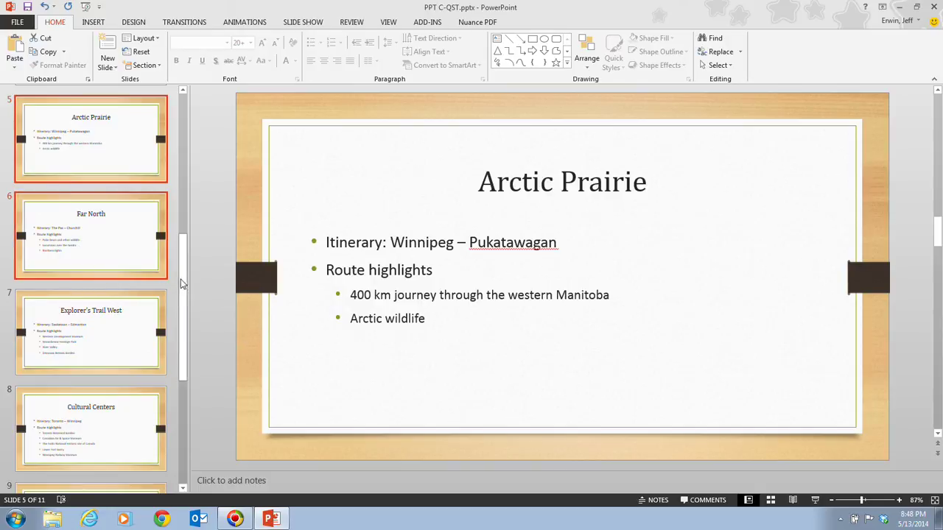
pyautogui.moveTo(185, 288); pyautogui.dragTo(189, 252)
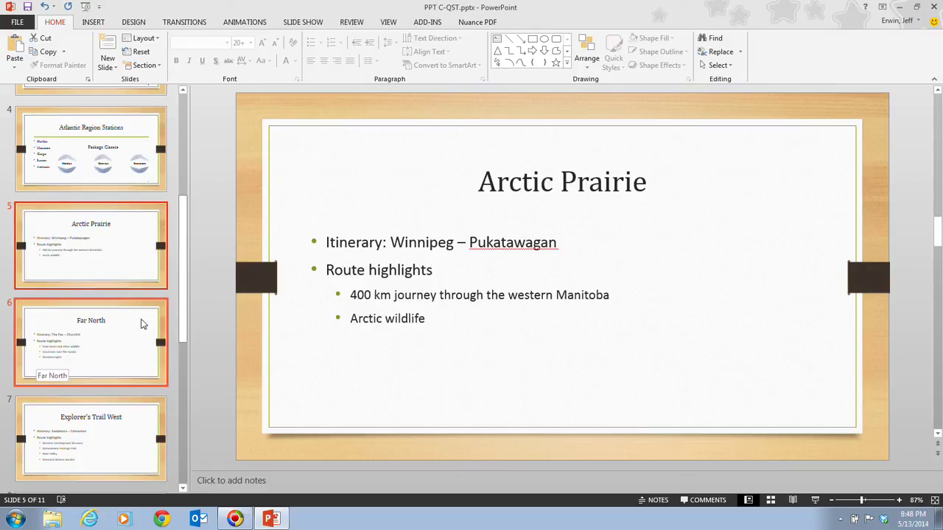
# Step: Cut the selected Arctic Prairie and Far North slides, leaving 9 slides
pyautogui.click(44, 39)
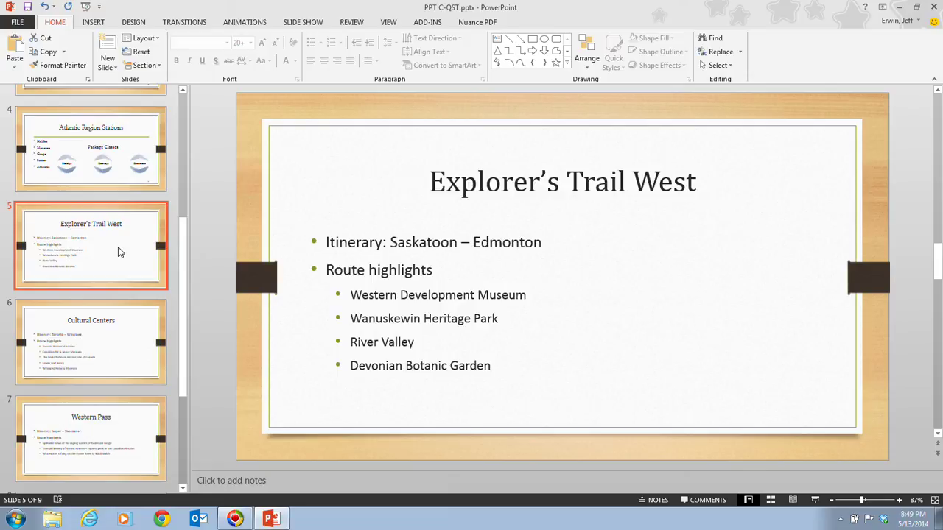
# Step: Drag the Cultural Centers slide above Explorer's Trail West to make it slide 5
pyautogui.click(98, 339)
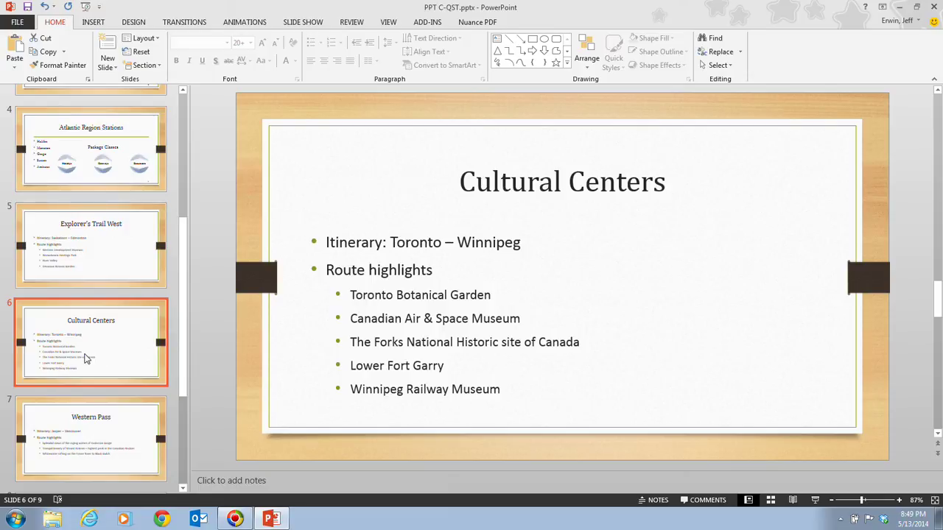
pyautogui.moveTo(85, 359); pyautogui.dragTo(84, 247)
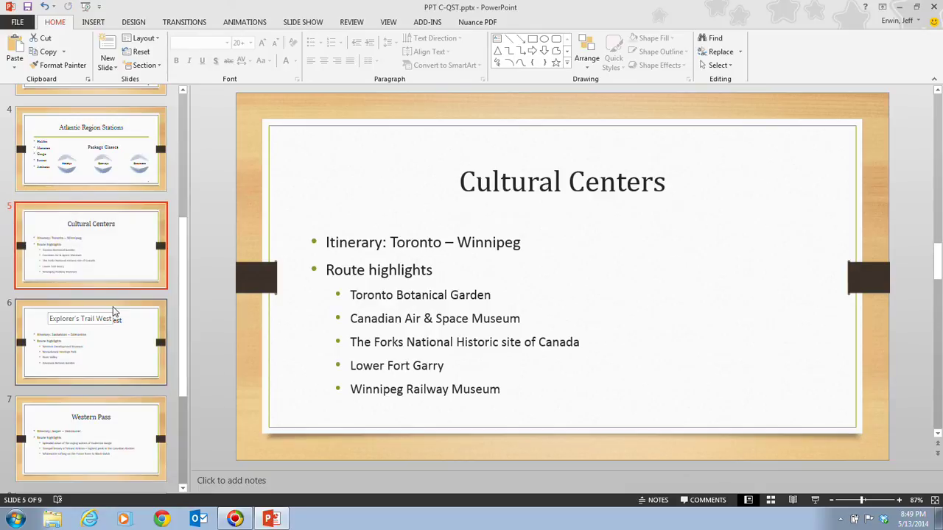